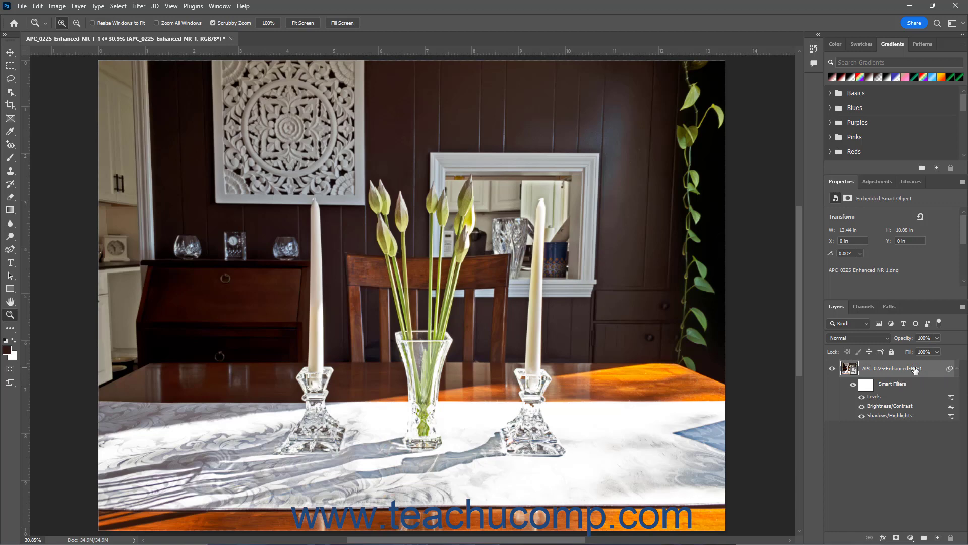
left_click(65, 7)
mouse_move(77, 37)
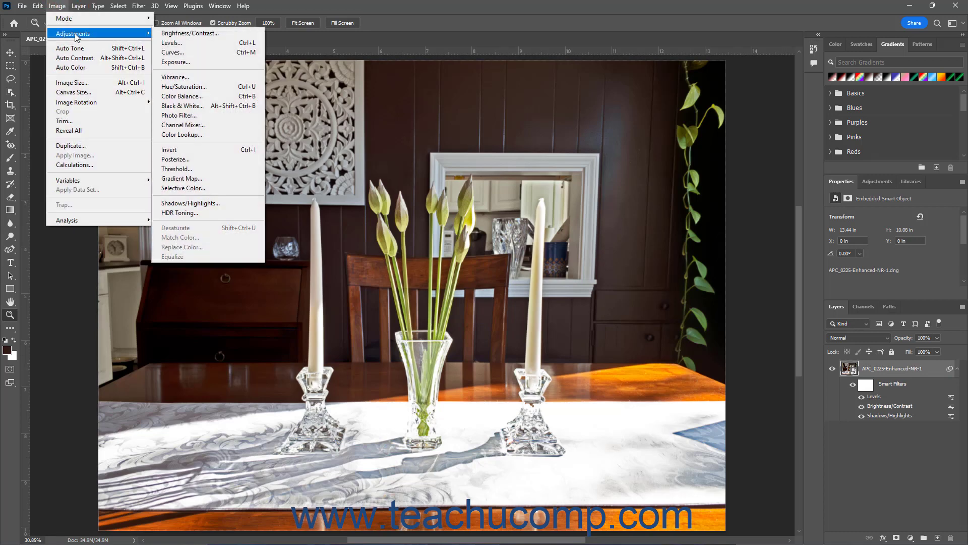
left_click(190, 90)
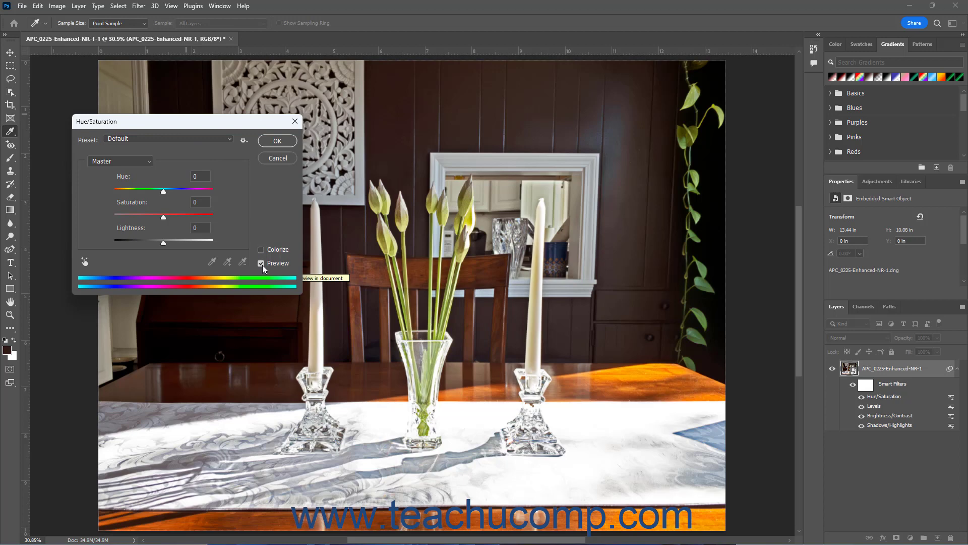
left_click(266, 159)
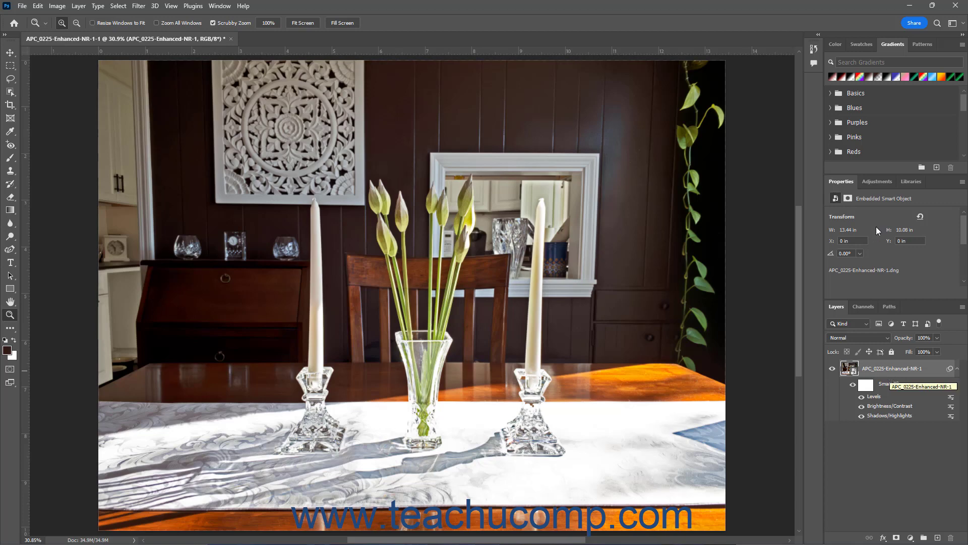
Step: Add a Hue/Saturation adjustment layer above the photo layer and delete it again
left_click(877, 181)
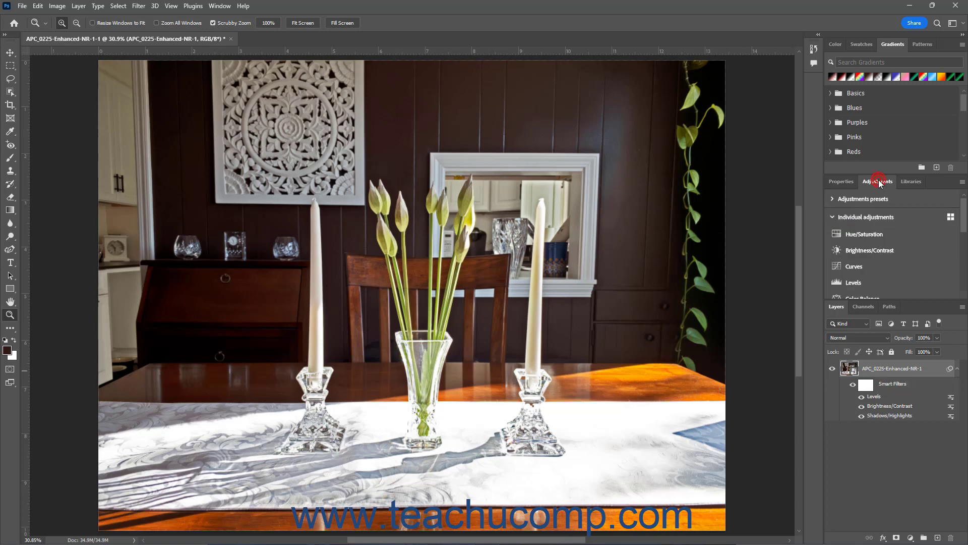
left_click(873, 234)
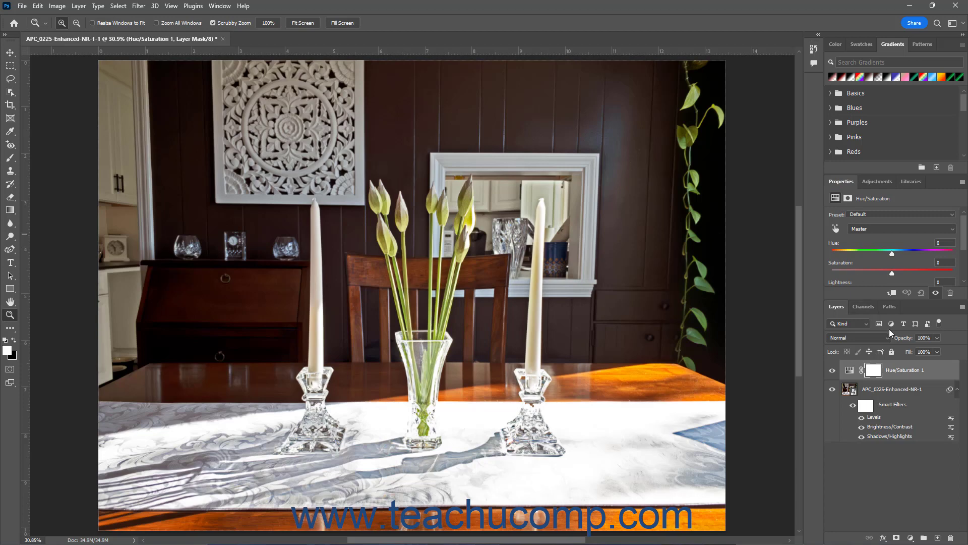
left_click_drag(919, 370, 951, 534)
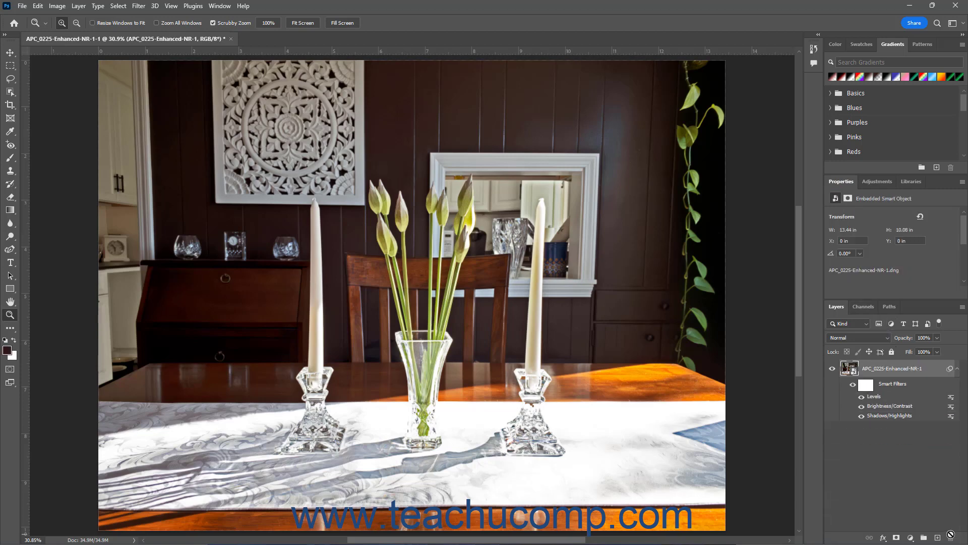
Step: Start a Hue/Saturation adjustment as a smart filter on the photo's smart object layer
left_click(63, 6)
mouse_move(75, 36)
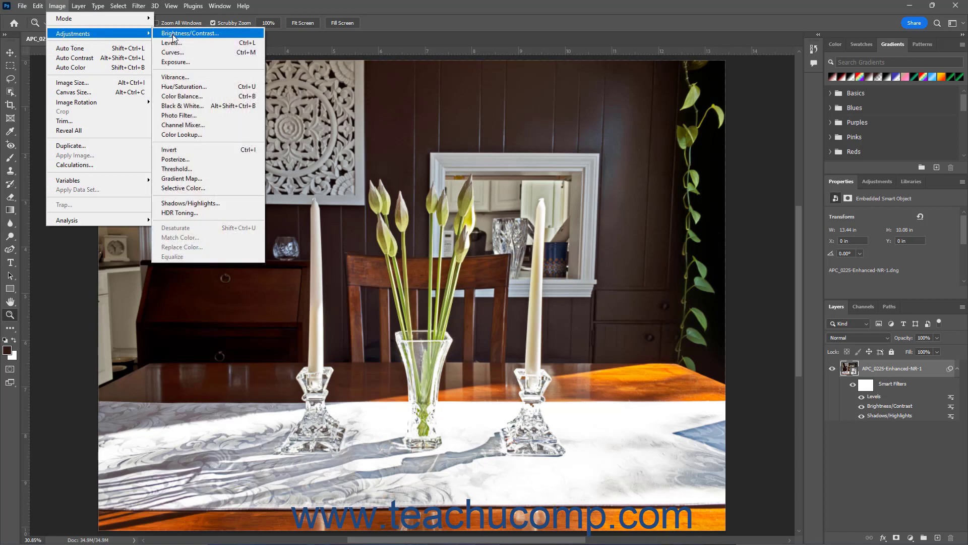
left_click(192, 87)
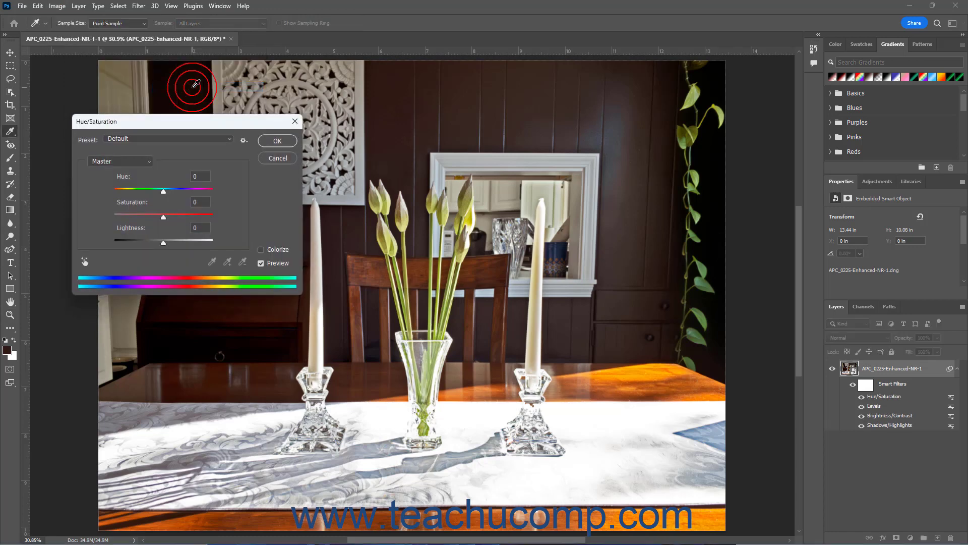
Step: Try the Strong Saturation preset on the photo and return to the Default preset
left_click(202, 138)
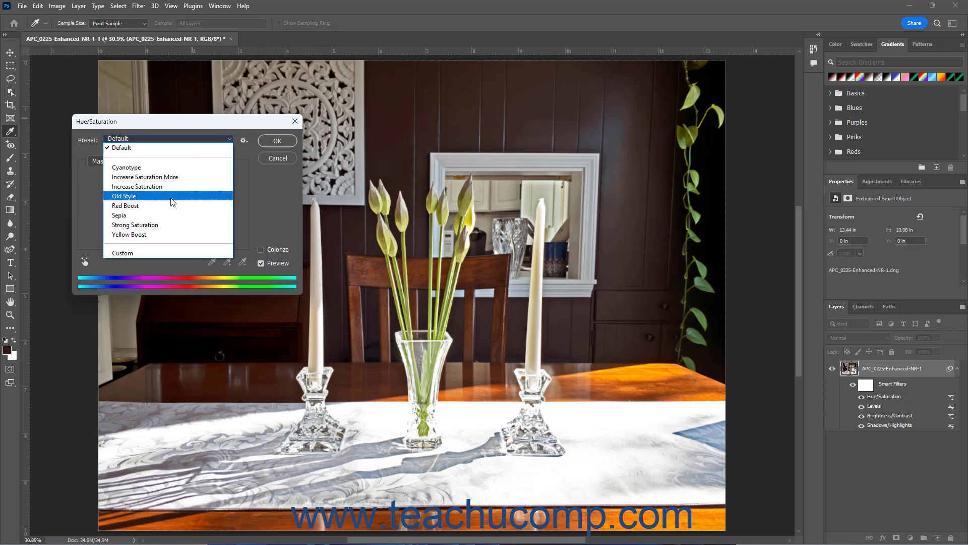
left_click(166, 225)
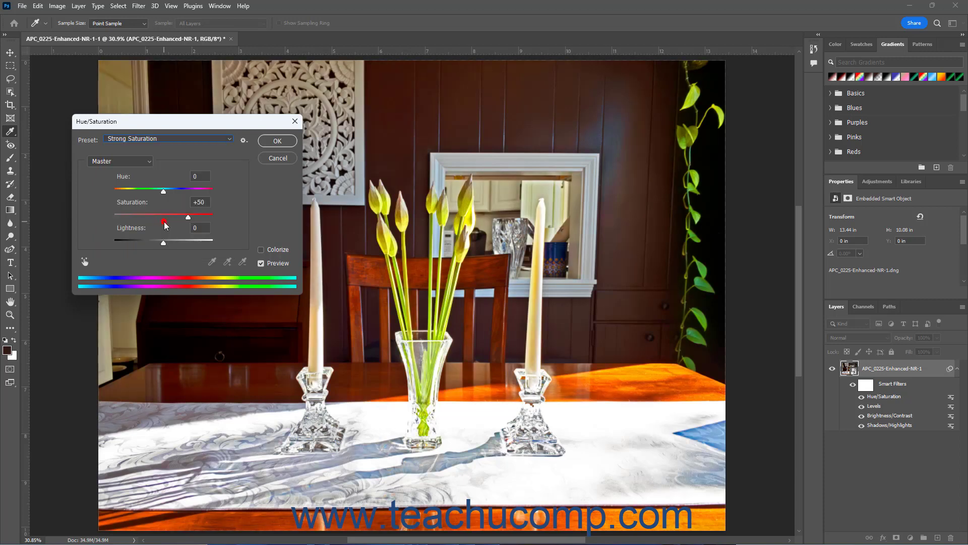
left_click(171, 139)
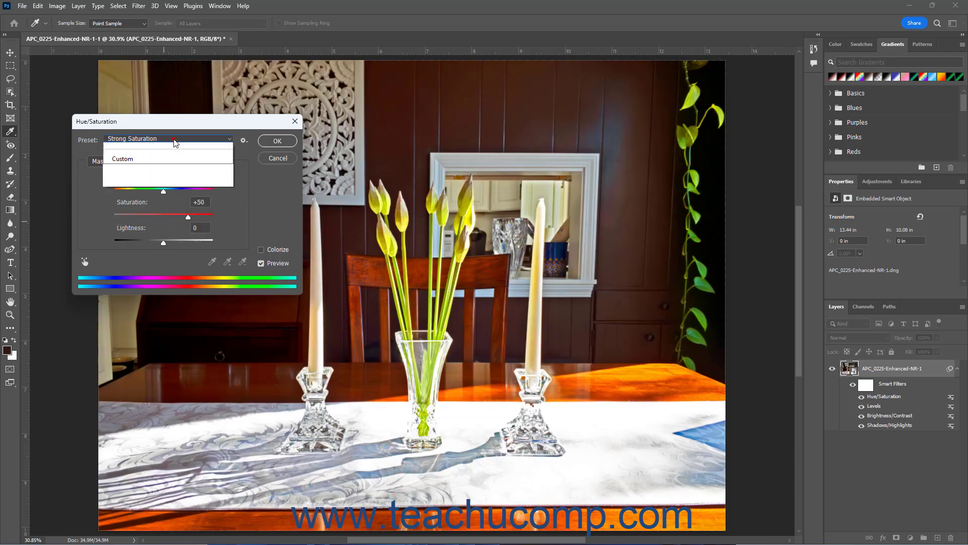
left_click(171, 146)
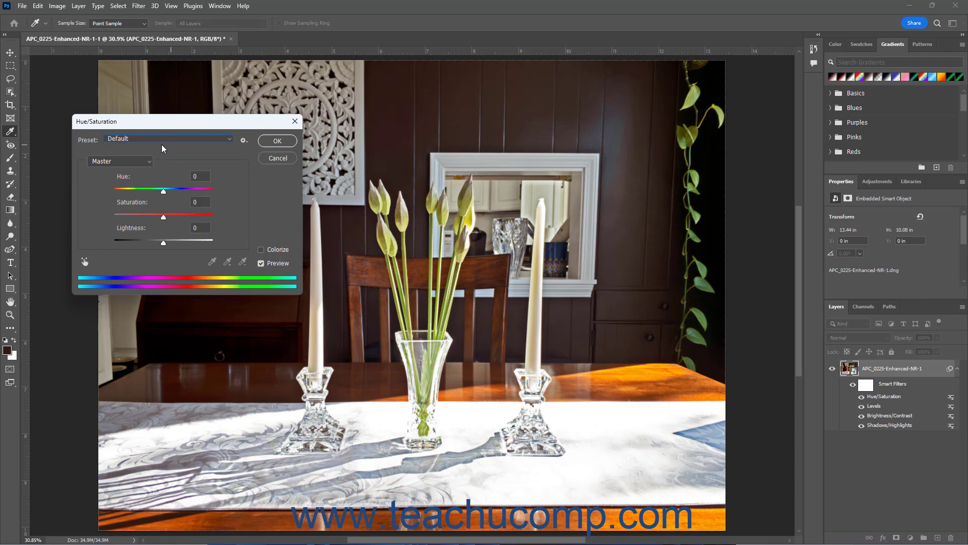
Step: Adjust the Yellows range to hue +3, saturation -23 and lightness -6
left_click(126, 161)
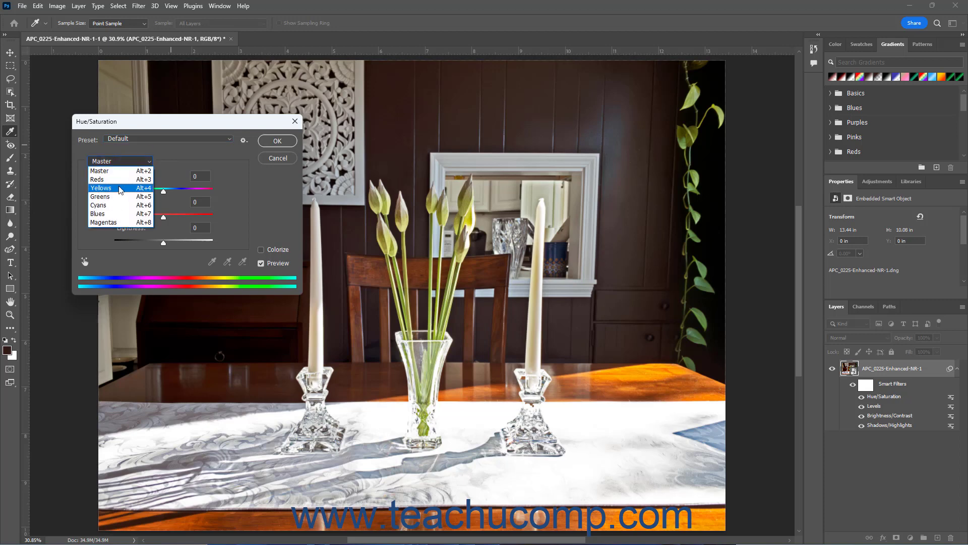
left_click(120, 185)
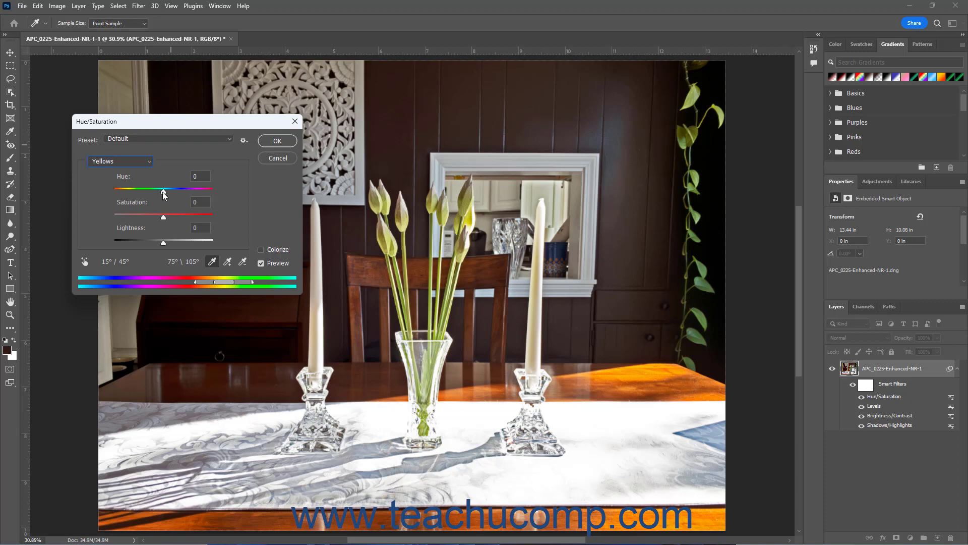
mouse_move(163, 191)
left_mouse_down()
mouse_move(132, 191)
mouse_move(182, 193)
mouse_move(166, 192)
left_mouse_up()
mouse_move(163, 218)
left_mouse_down()
mouse_move(147, 217)
mouse_move(172, 218)
mouse_move(152, 216)
left_mouse_up()
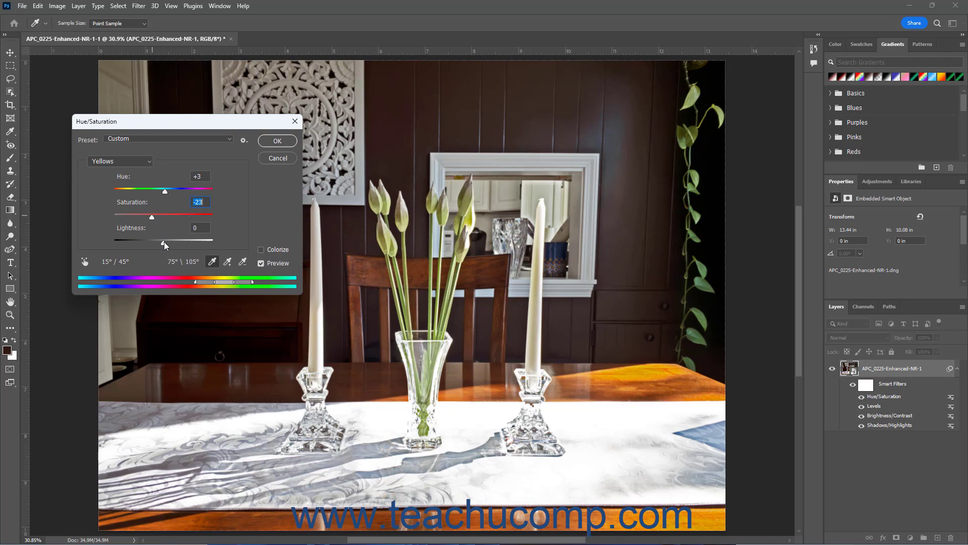
mouse_move(164, 242)
left_mouse_down()
mouse_move(149, 244)
mouse_move(161, 244)
left_mouse_up()
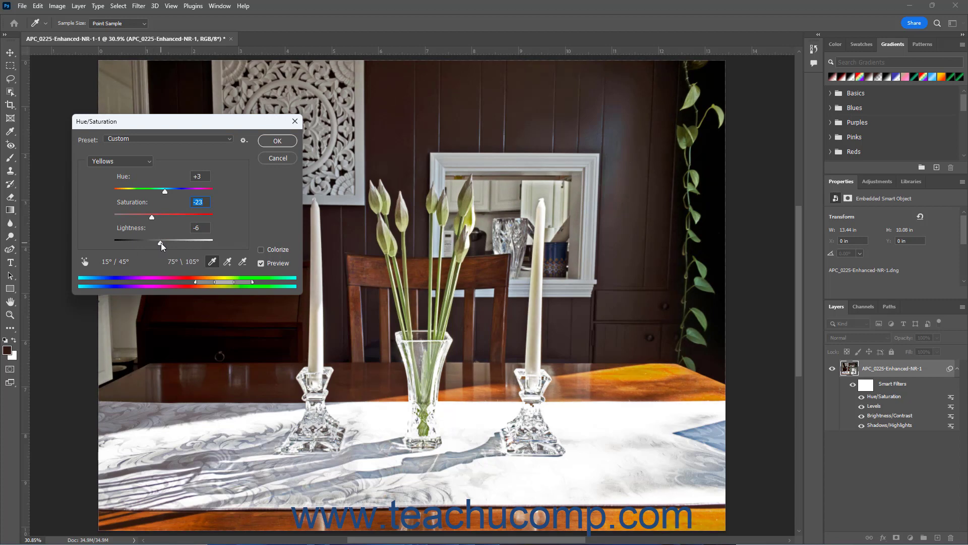
key("Tab")
Step: With the on-image adjustment tool, raise the Reds saturation to +43 from the wooden desk and shift the Yellows hue to -3 from the sunlit tabletop
left_click(87, 265)
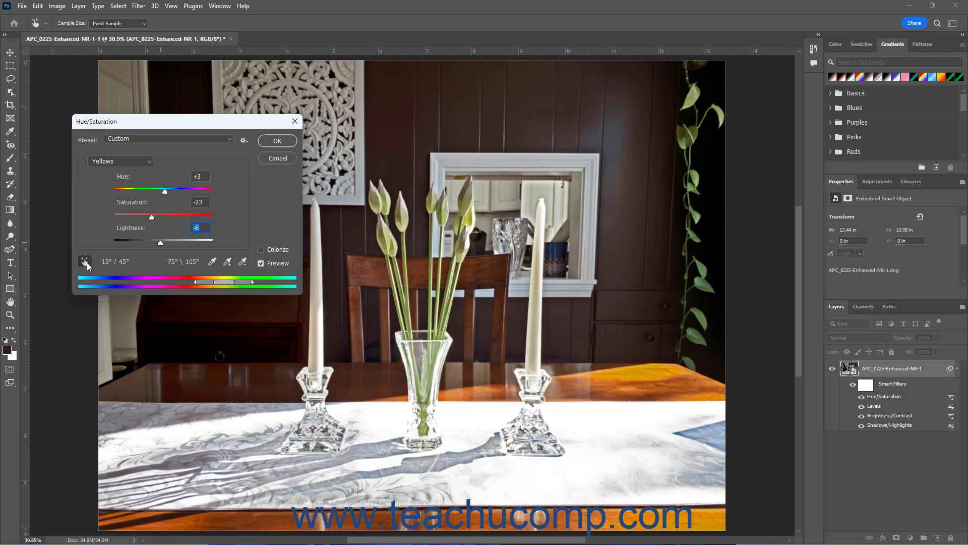
left_click(185, 307)
left_click_drag(189, 308, 212, 317)
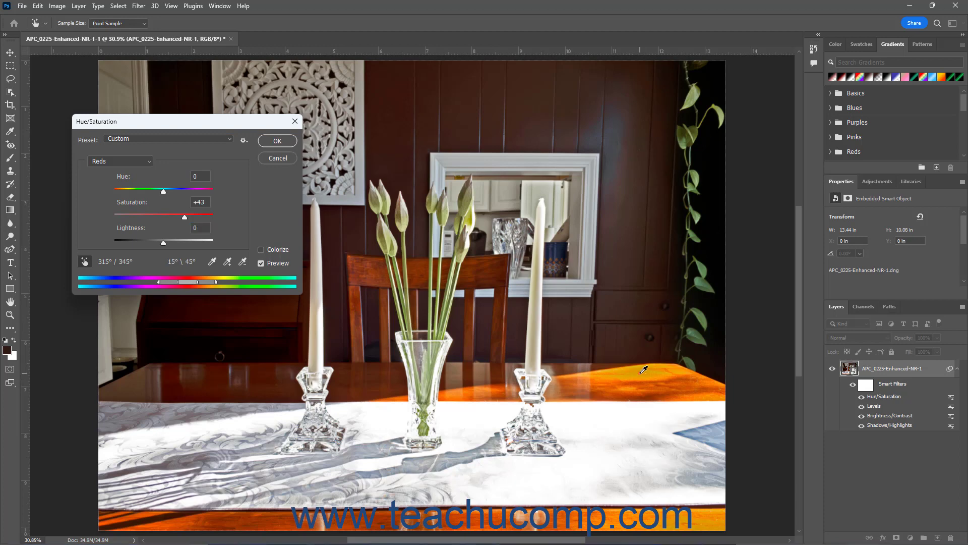
mouse_move(643, 370)
left_mouse_down()
mouse_move(619, 375)
mouse_move(649, 373)
mouse_move(638, 373)
left_mouse_up()
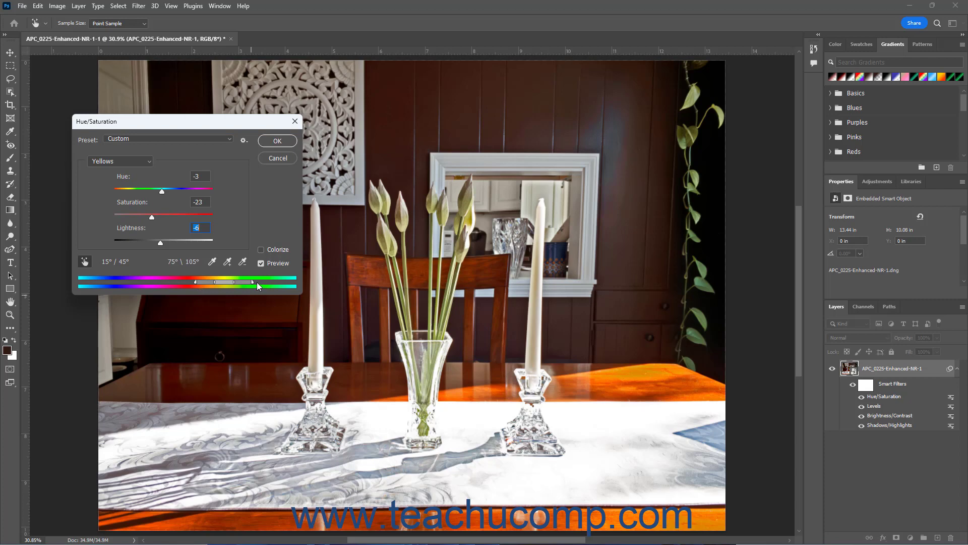
Step: Widen the Yellows color range and its falloff, and resample the range from the desk's reddish wood with the eyedropper
left_click_drag(252, 283, 273, 282)
left_click_drag(242, 283, 250, 283)
left_click(212, 263)
left_click(191, 310)
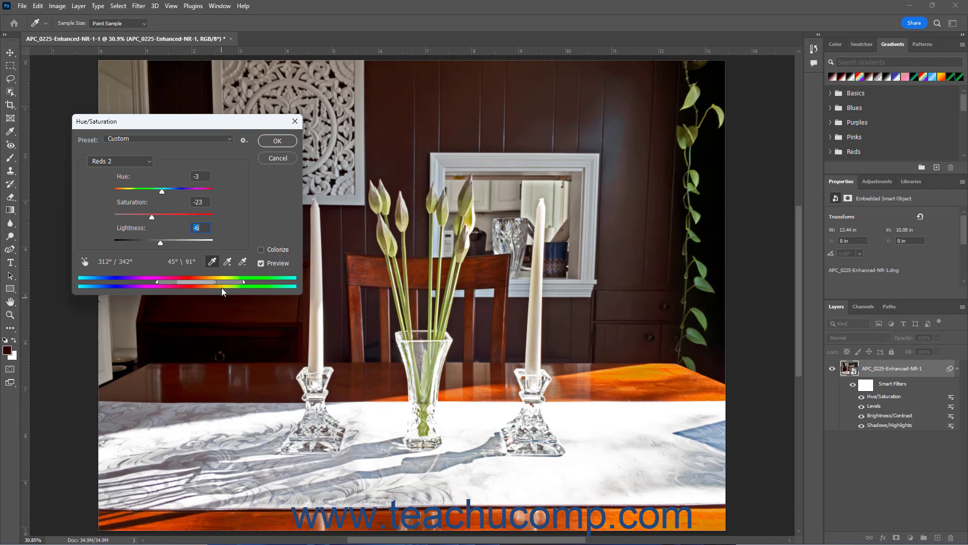
Step: Check the list of color ranges and reset the Hue/Saturation adjustment to the Default preset
left_click(149, 161)
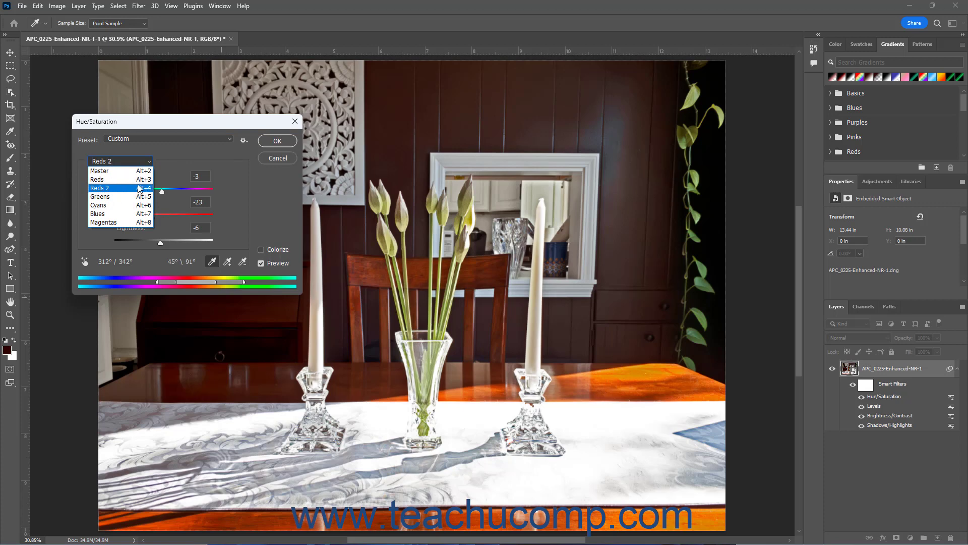
left_click(173, 164)
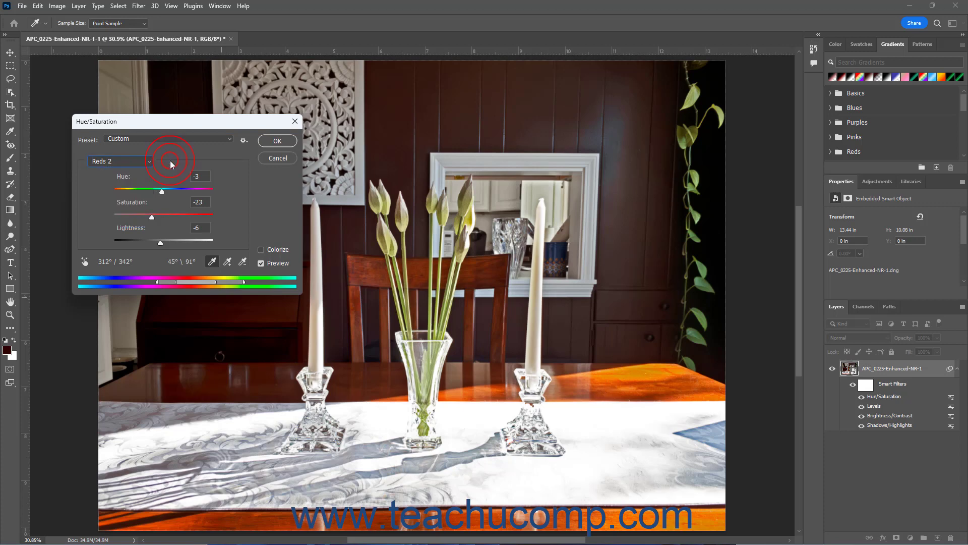
left_click(229, 143)
left_click(225, 140)
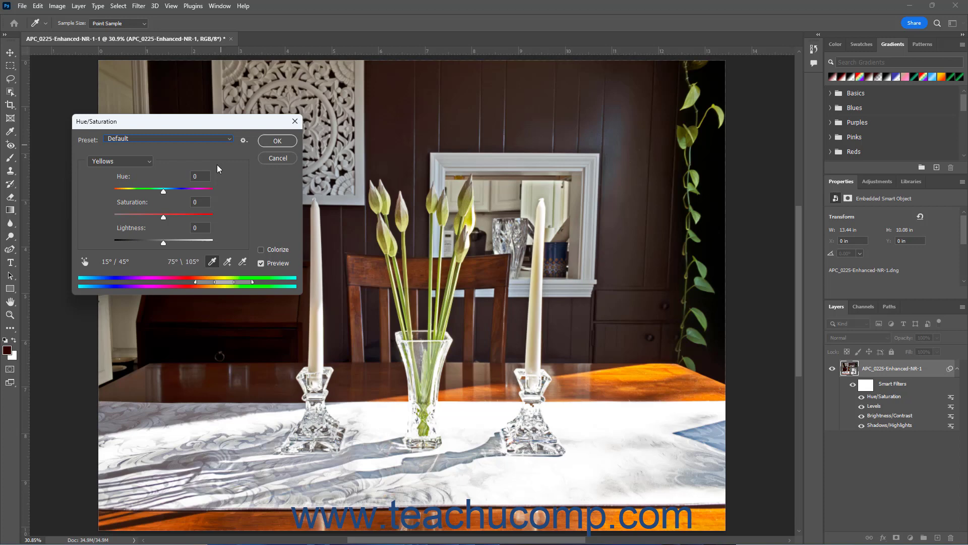
Step: Try colorizing the photo with hue 204, saturation 19 and lightness +4, and restore the Default preset
left_click(261, 250)
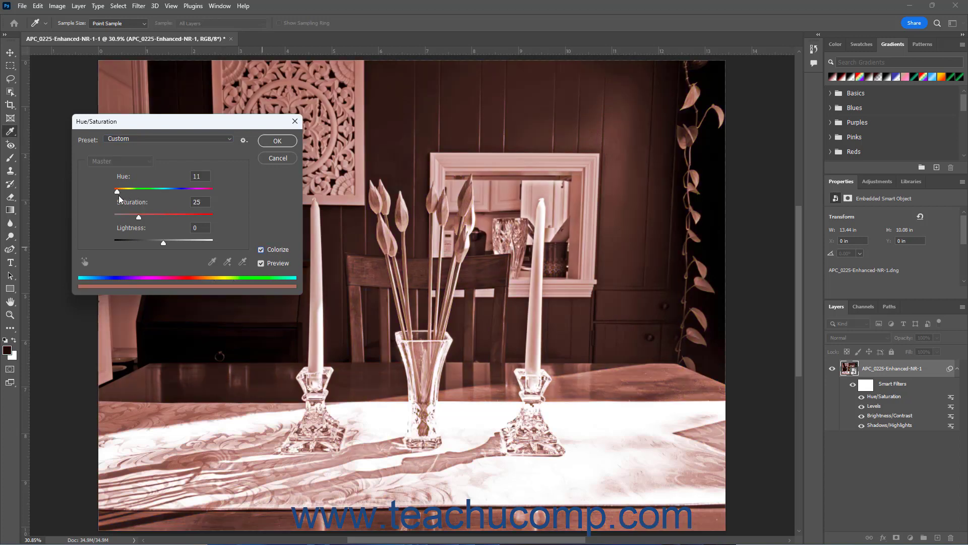
left_click_drag(117, 192, 134, 217)
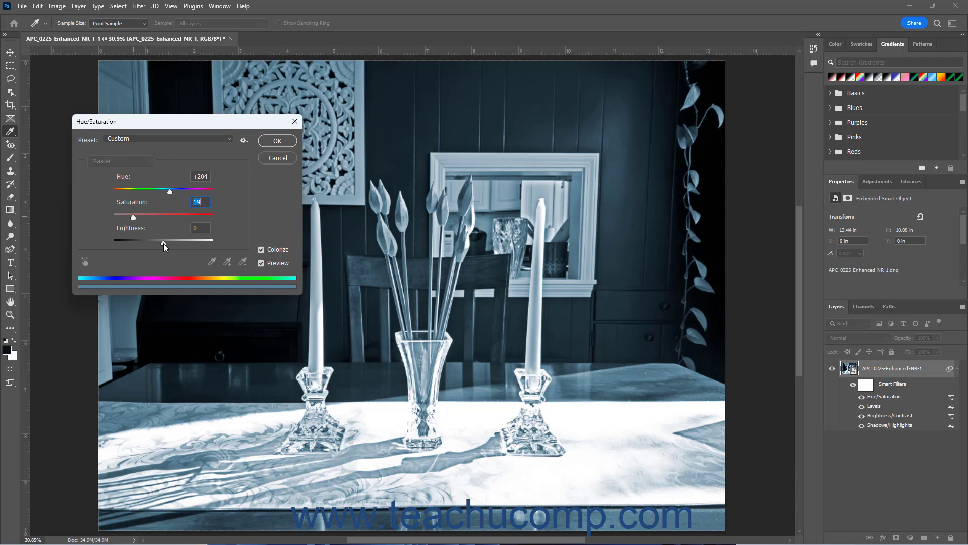
left_click_drag(164, 245, 168, 247)
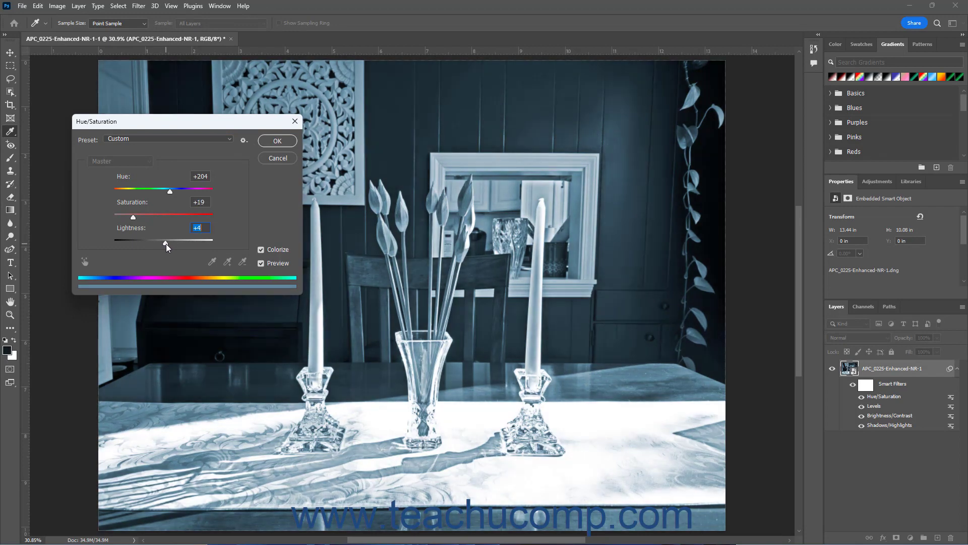
left_click(226, 142)
left_click(222, 147)
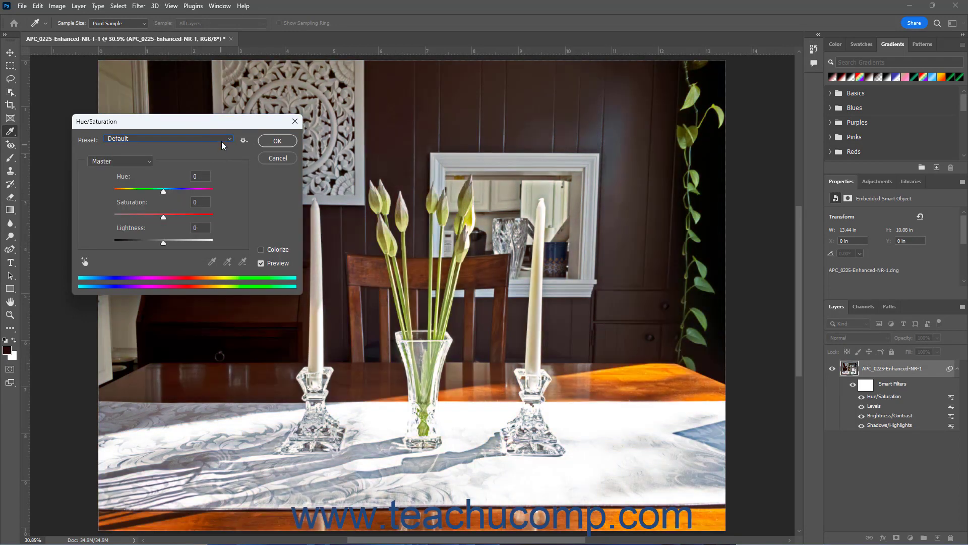
Step: Choose the Increase Saturation preset, set the Yellows to hue +2, saturation -20 and lightness -10, and apply the adjustment
left_click(225, 141)
left_click(210, 187)
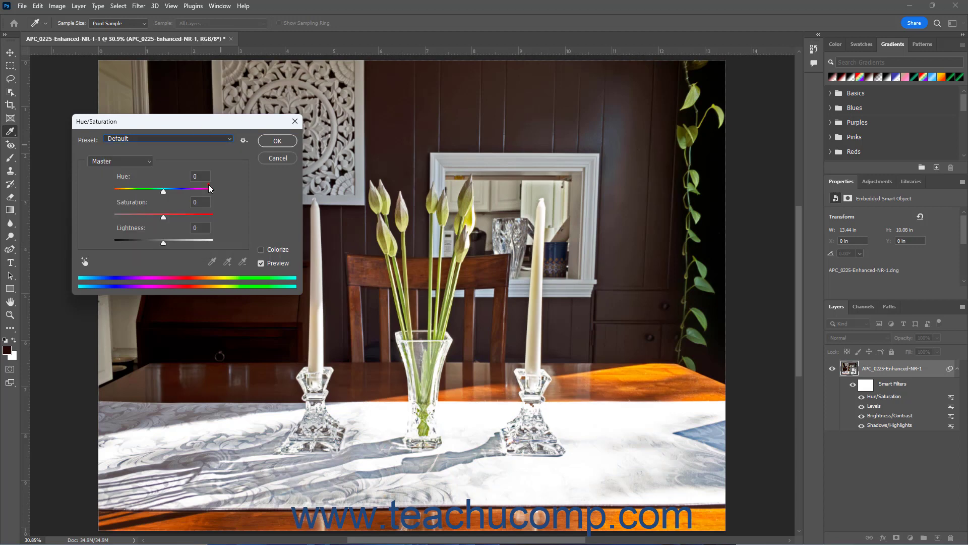
left_click(133, 162)
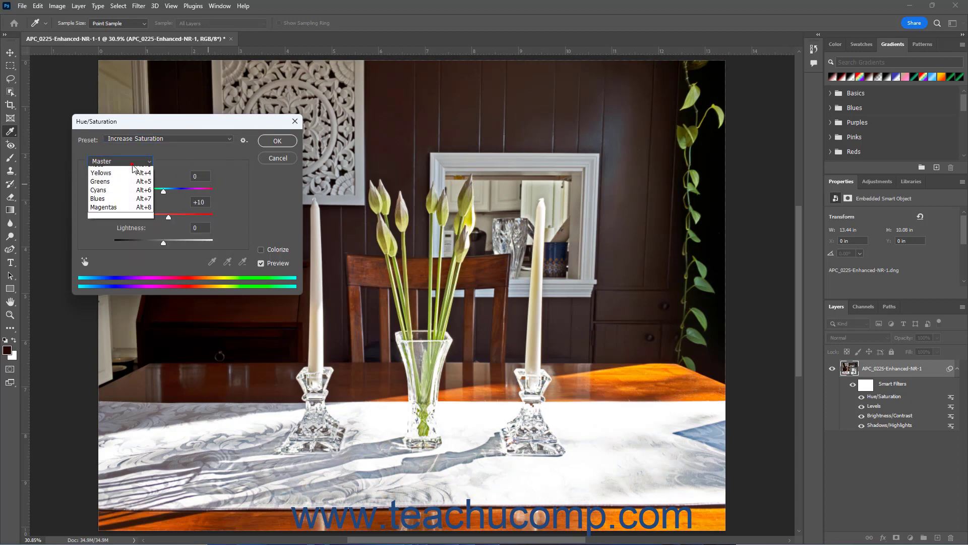
left_click(133, 179)
left_click_drag(162, 191, 159, 245)
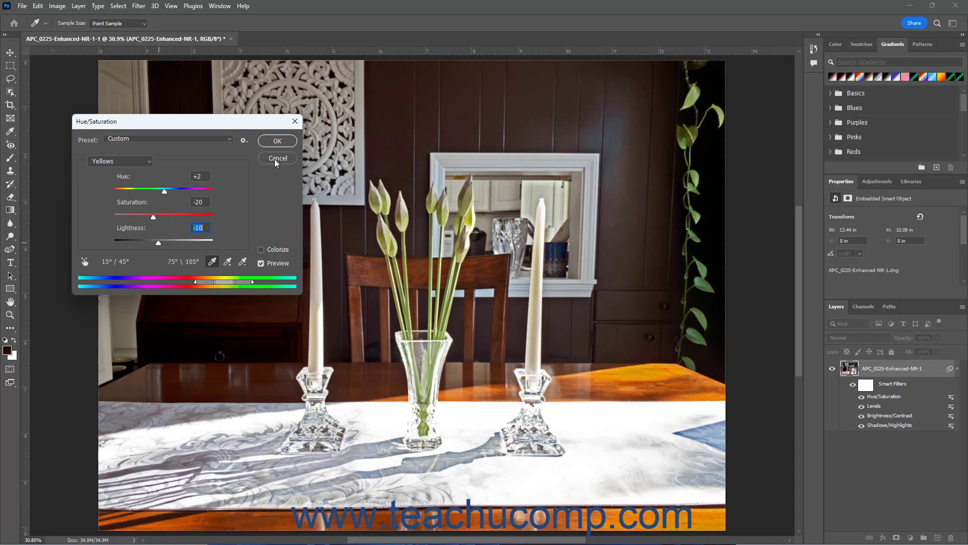
left_click(279, 143)
key("z")
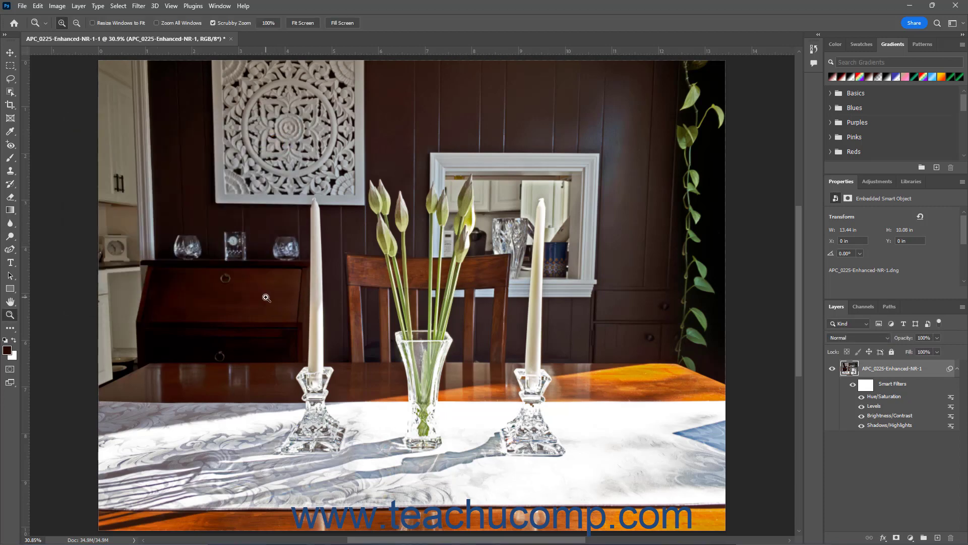